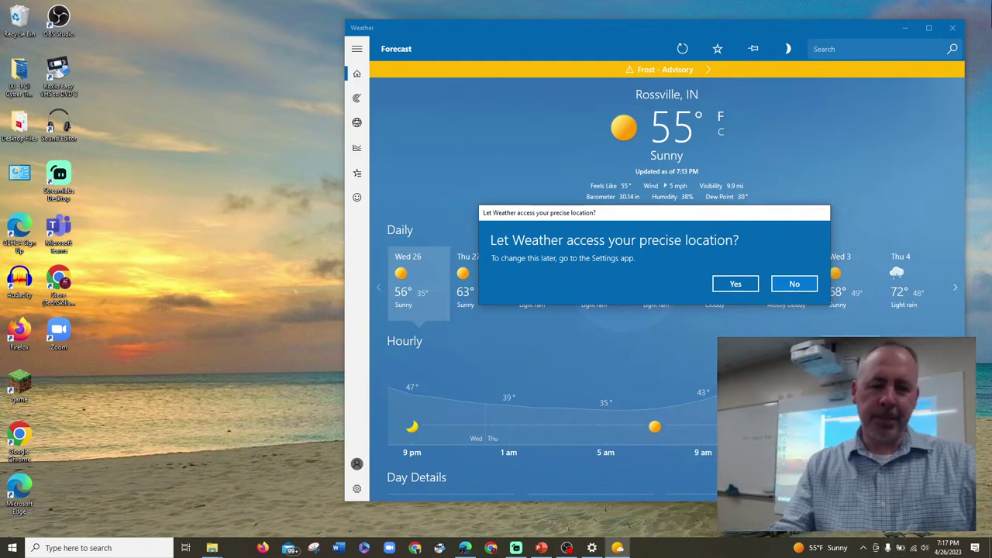
- Deny Weather access to the precise location and close the Weather app
{"action": "left_click", "coordinate": [784, 285]}
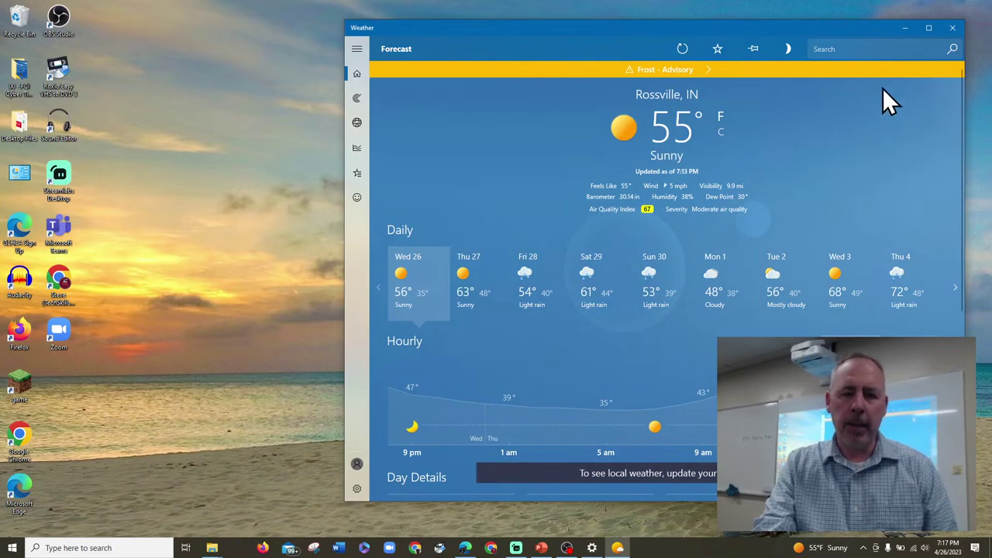
{"action": "left_click", "coordinate": [953, 29]}
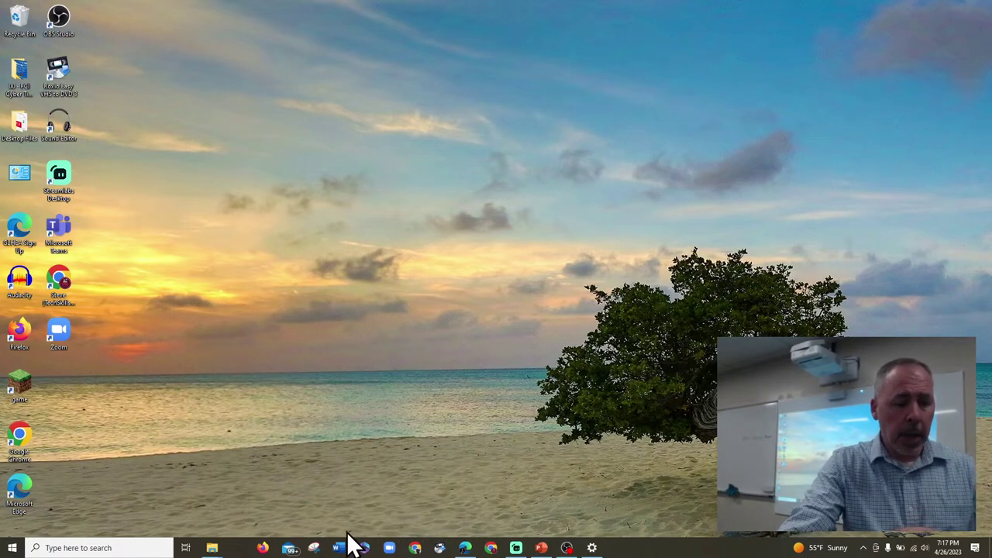
- Pin the Calendar app to Start from the list of installed apps
{"action": "left_click", "coordinate": [12, 547]}
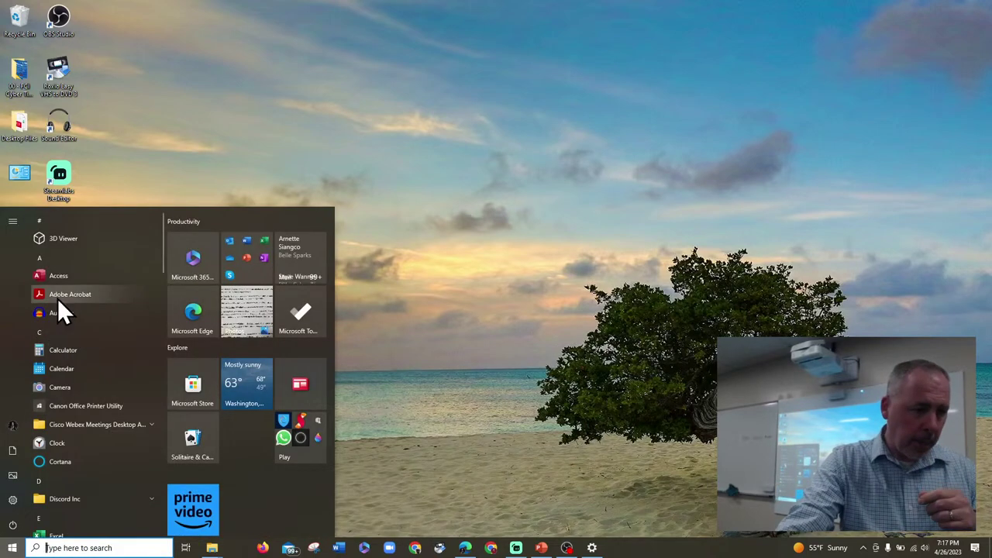
{"action": "scroll", "coordinate": [58, 294], "scroll_direction": "down", "scroll_amount": 3}
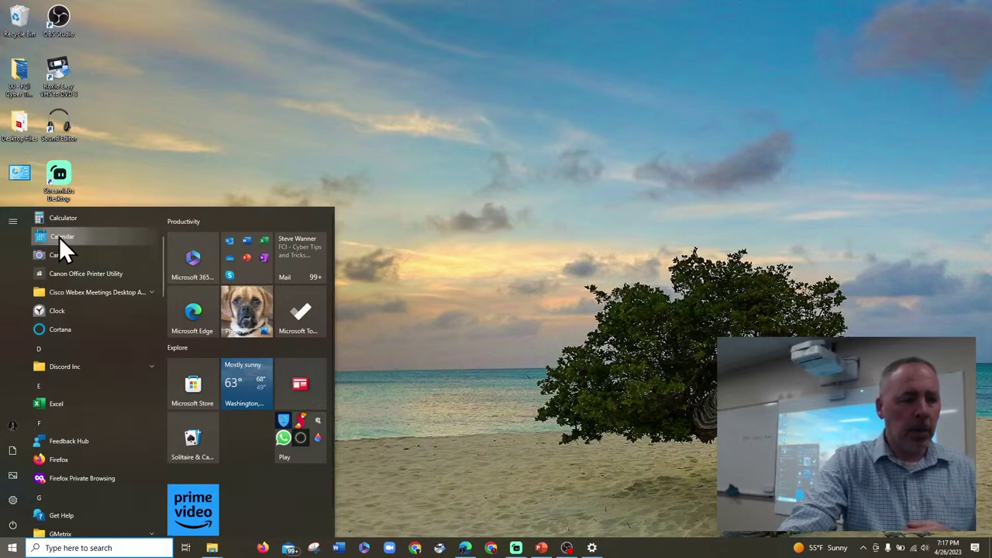
{"action": "right_click", "coordinate": [59, 236]}
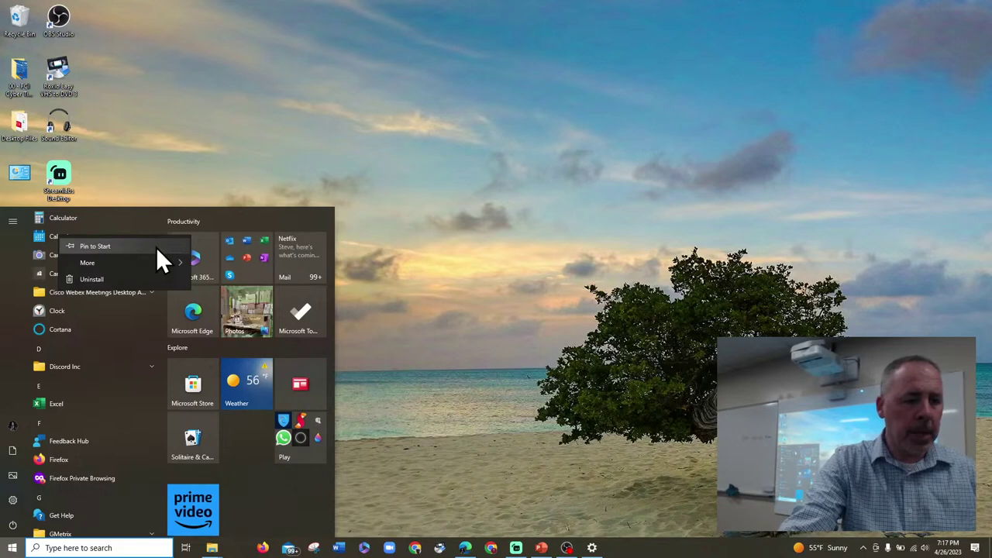
{"action": "left_click", "coordinate": [89, 248]}
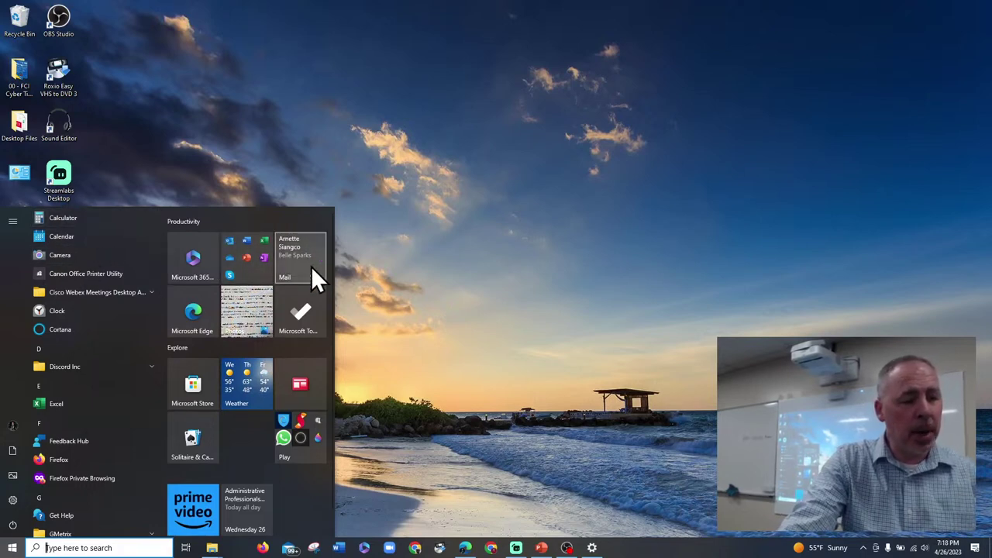
- Pin Excel from the list of installed apps to the end of the taskbar and close Start
{"action": "scroll", "coordinate": [39, 326], "scroll_direction": "down", "scroll_amount": 4}
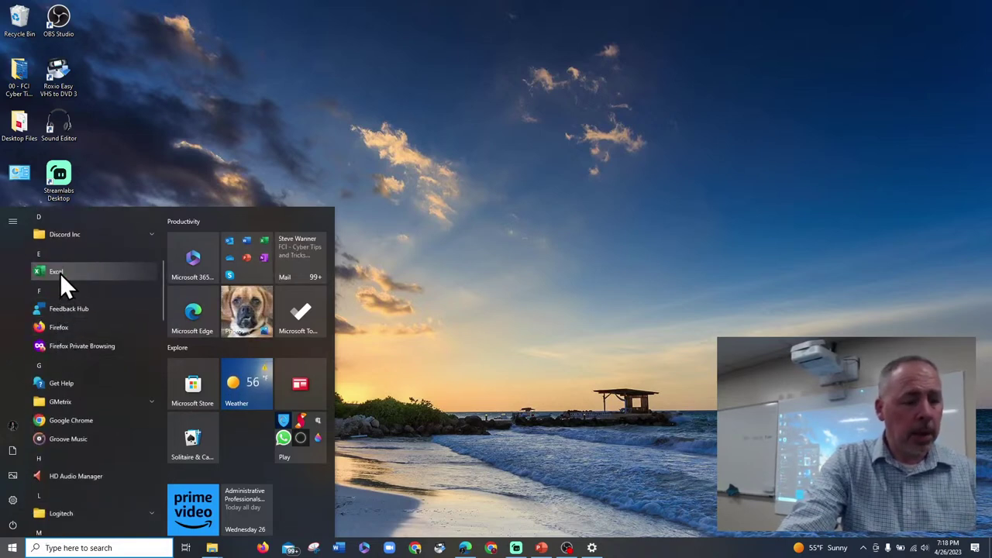
{"action": "right_click", "coordinate": [60, 272]}
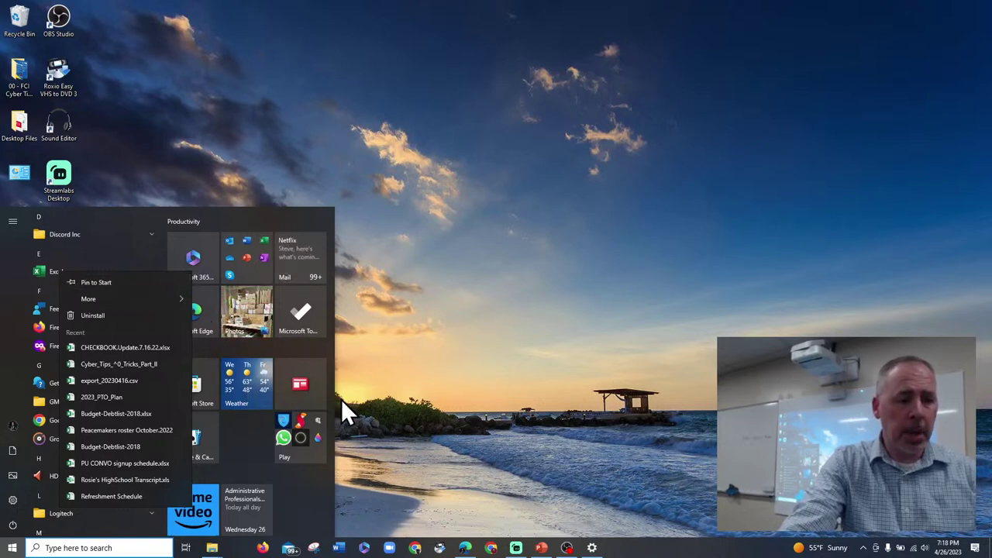
{"action": "key", "text": "Escape"}
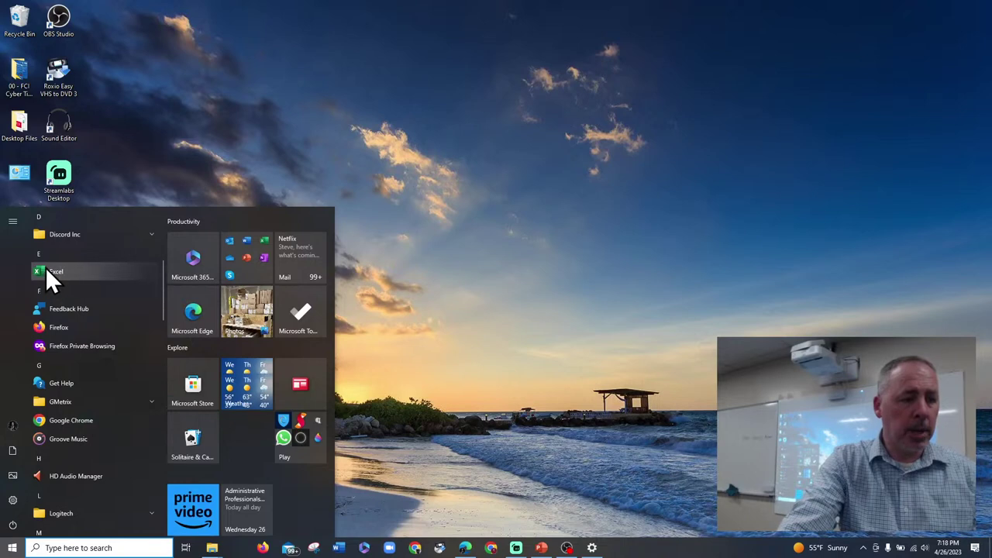
{"action": "left_click_drag", "start_coordinate": [75, 282], "coordinate": [631, 548]}
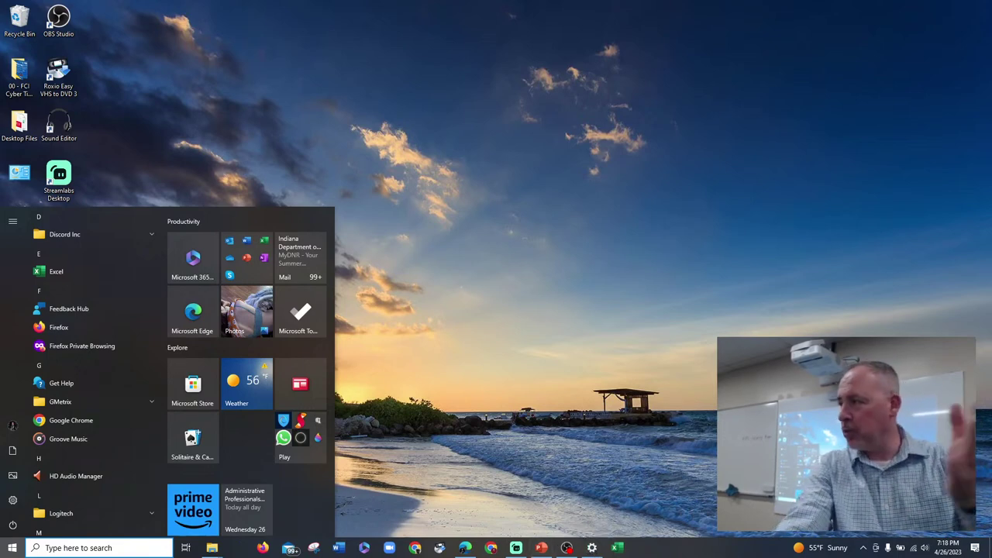
{"action": "left_click", "coordinate": [543, 445]}
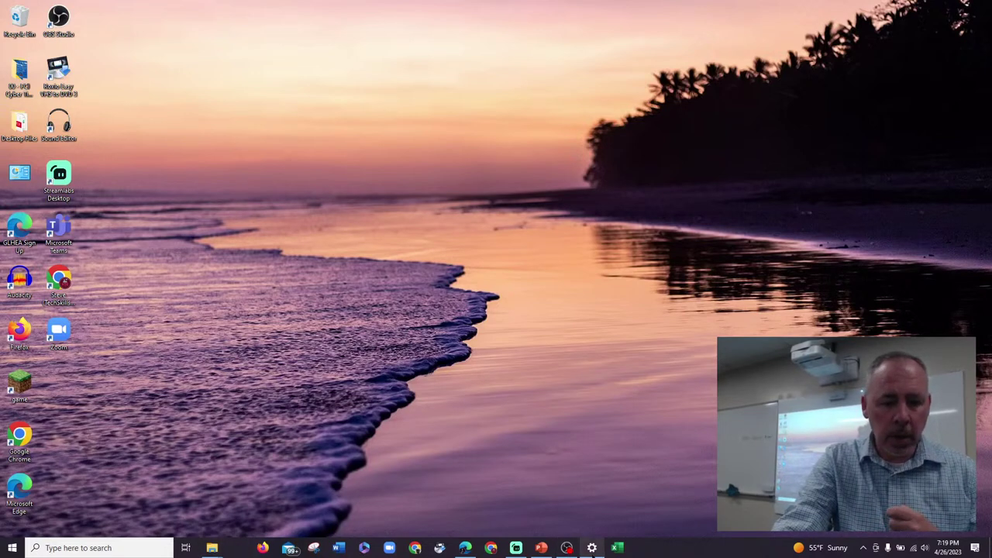
- Open the Settings window and look through the Display options and the list of System categories
{"action": "left_click", "coordinate": [592, 548]}
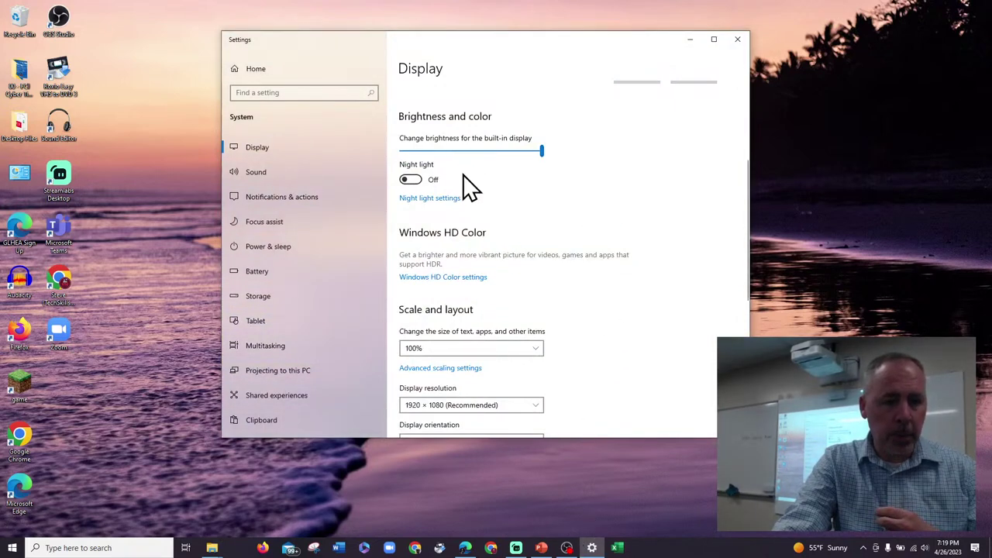
{"action": "scroll", "coordinate": [627, 221], "scroll_direction": "down", "scroll_amount": 2}
{"action": "scroll", "coordinate": [523, 221], "scroll_direction": "down", "scroll_amount": 3}
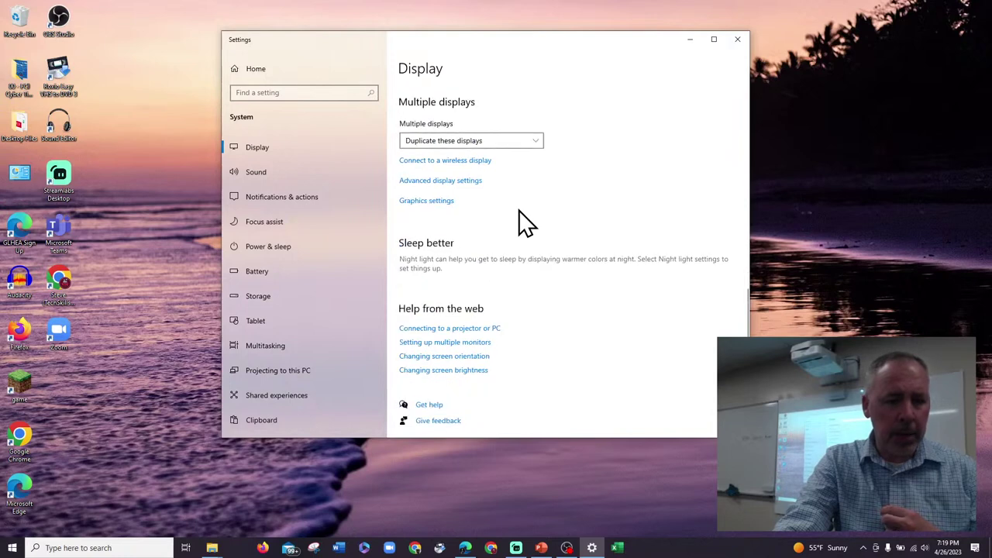
{"action": "scroll", "coordinate": [523, 223], "scroll_direction": "up", "scroll_amount": 6}
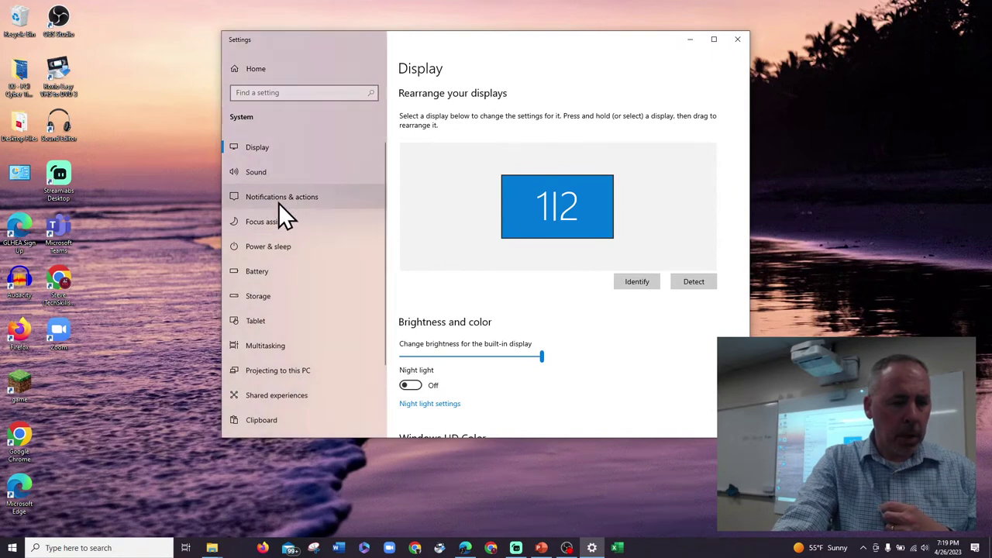
{"action": "scroll", "coordinate": [283, 213], "scroll_direction": "down", "scroll_amount": 3}
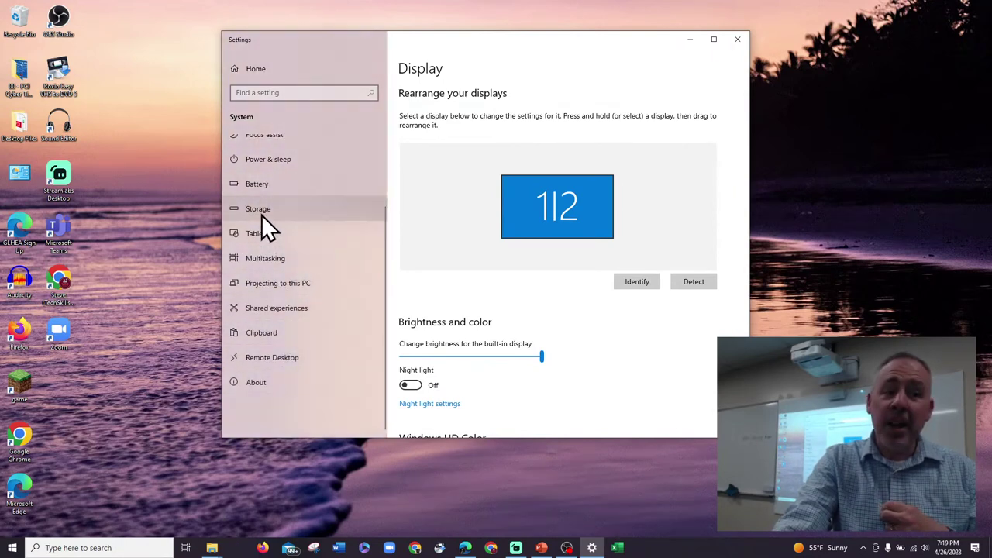
{"action": "scroll", "coordinate": [262, 215], "scroll_direction": "up", "scroll_amount": 3}
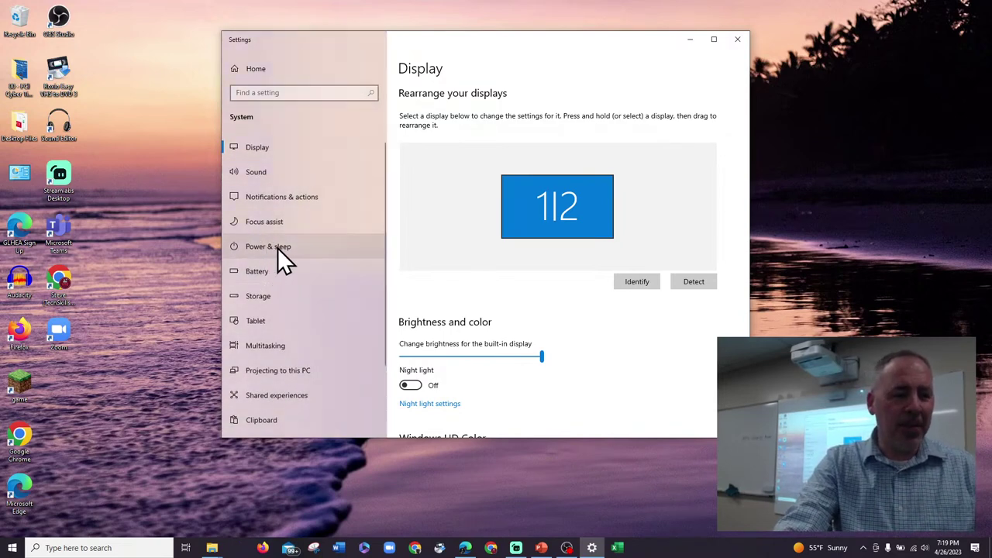
- Review the Power & sleep settings for the screen and sleep timeouts
{"action": "left_click", "coordinate": [278, 247]}
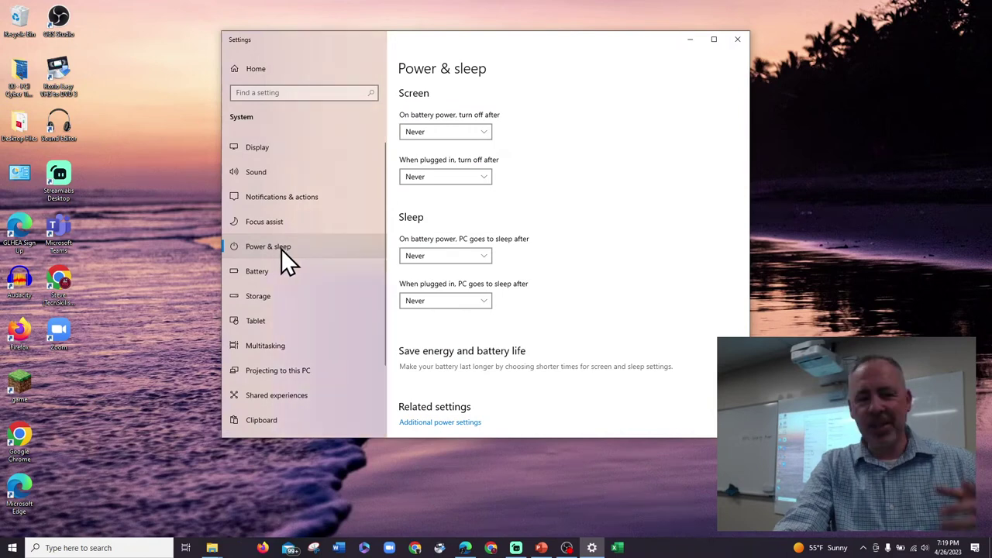
{"action": "scroll", "coordinate": [554, 271], "scroll_direction": "down", "scroll_amount": 3}
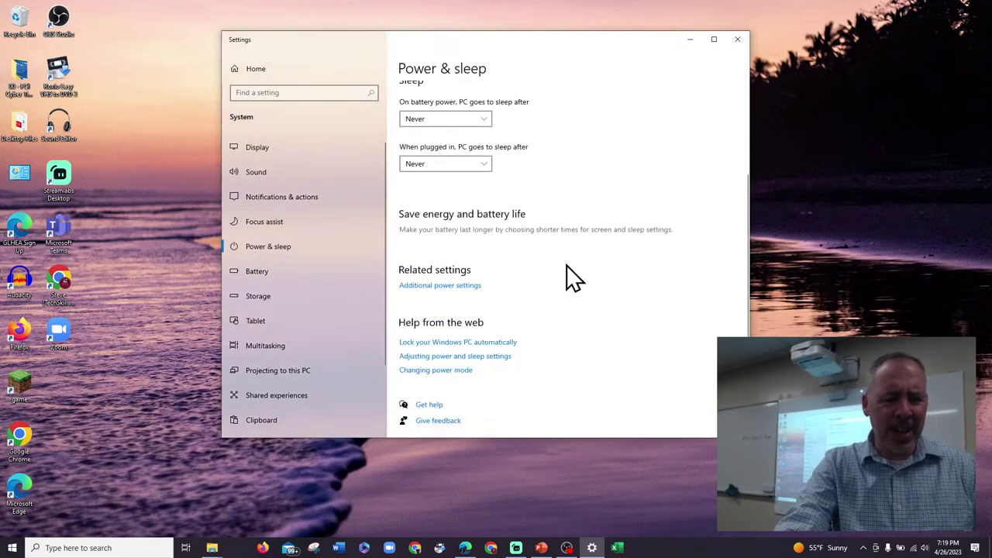
{"action": "scroll", "coordinate": [542, 277], "scroll_direction": "up", "scroll_amount": 3}
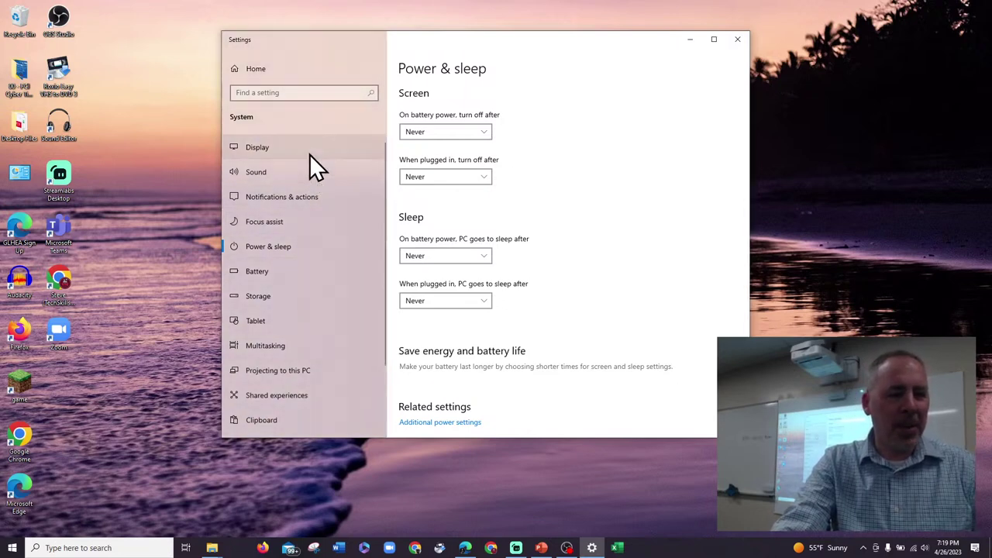
- Search the settings for "night" and open the Night light settings
{"action": "left_click", "coordinate": [310, 93]}
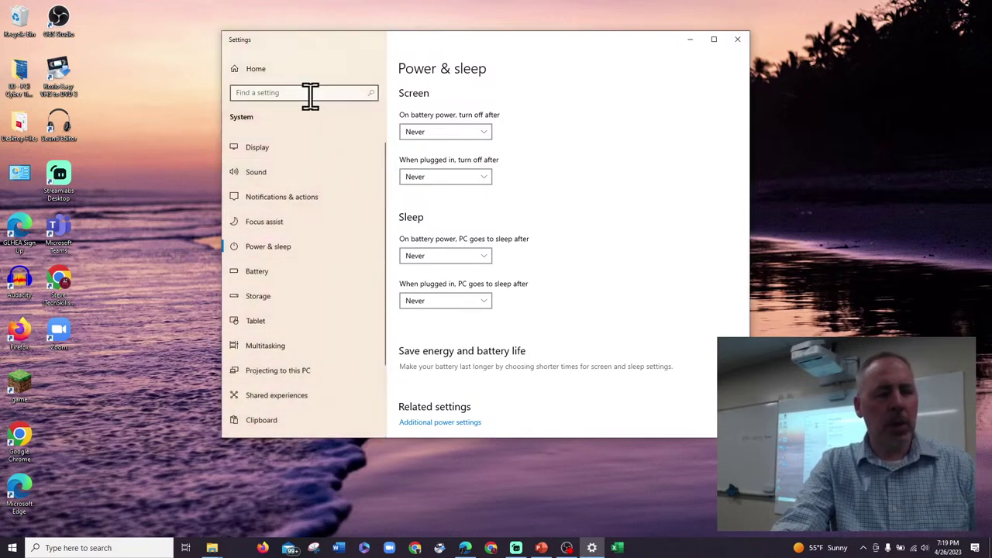
{"action": "type", "text": "night"}
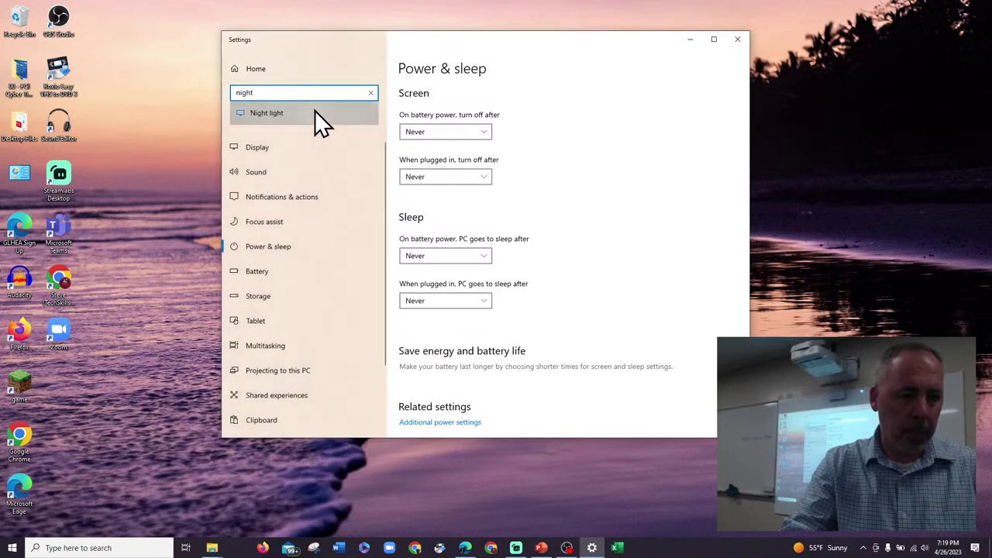
{"action": "left_click", "coordinate": [312, 112]}
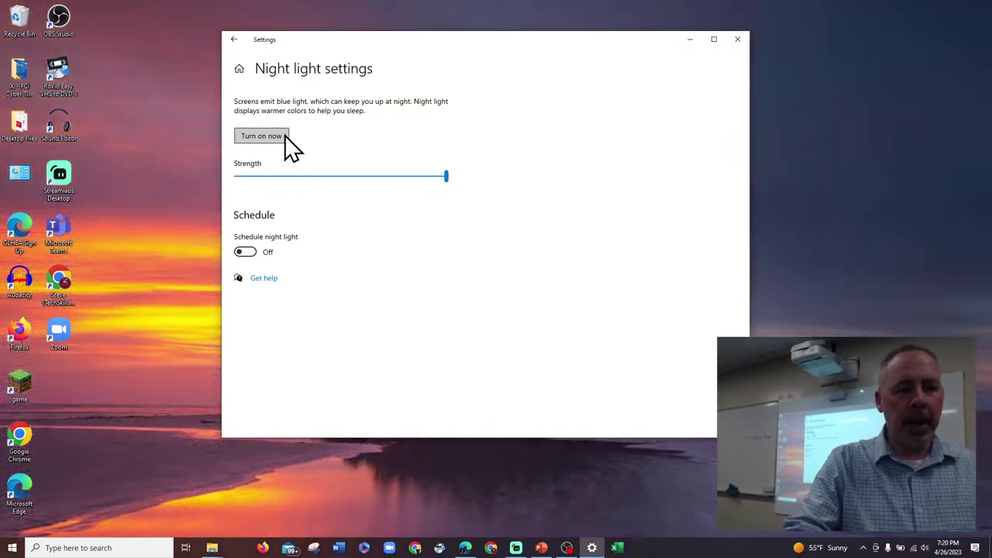
- Turn night light on and switch it off again
{"action": "left_click", "coordinate": [273, 137]}
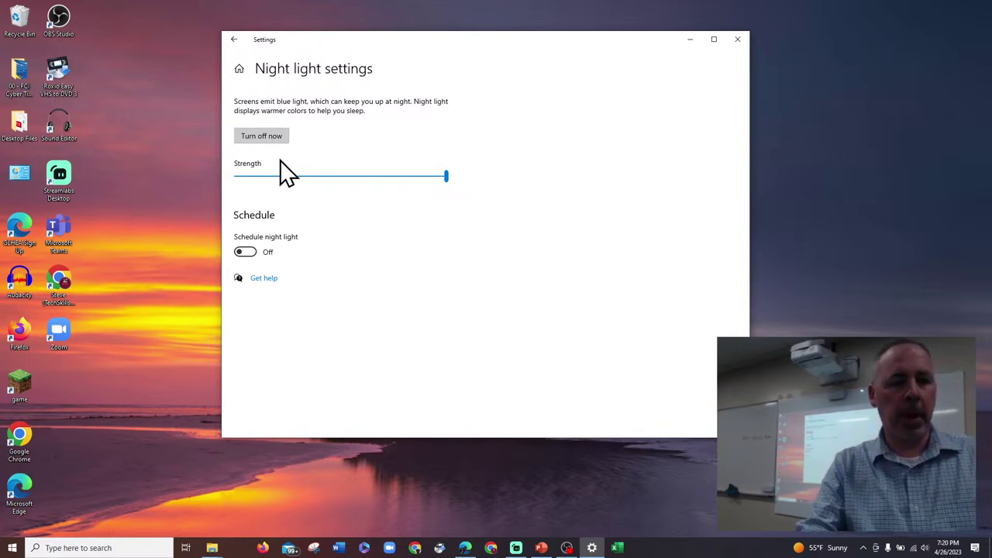
{"action": "left_click", "coordinate": [280, 140]}
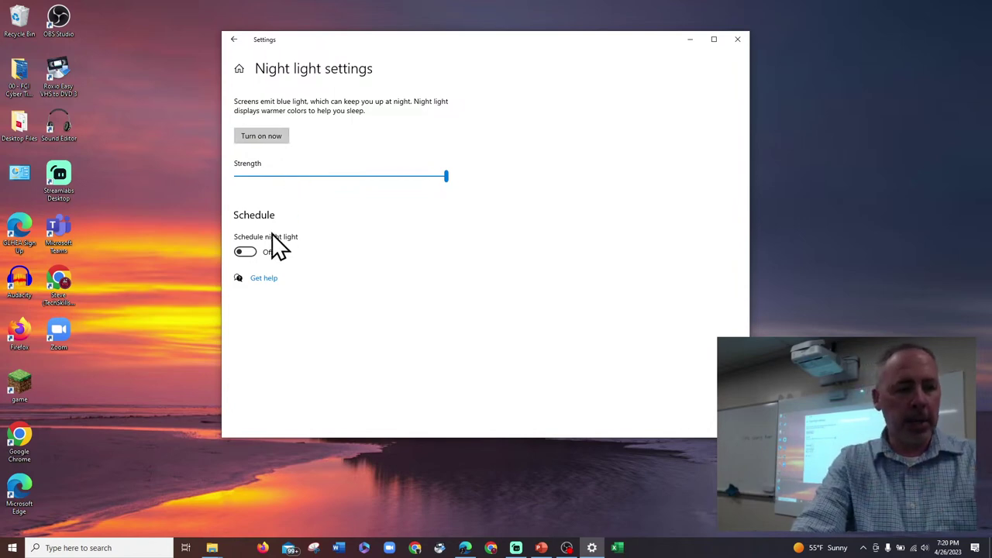
- Schedule night light with set hours, turning on at 7:30 PM and off at 7:00 AM
{"action": "left_click", "coordinate": [247, 252]}
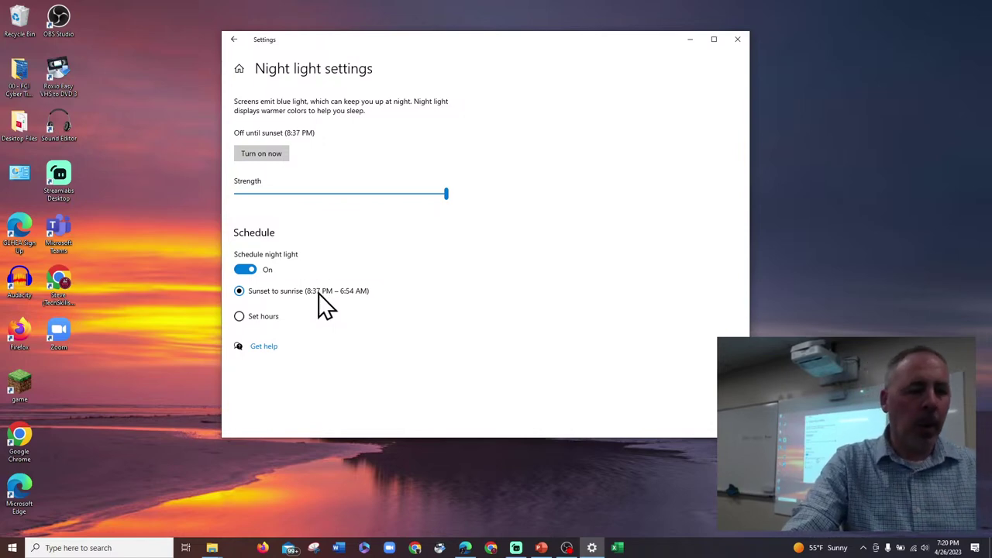
{"action": "left_click", "coordinate": [249, 318]}
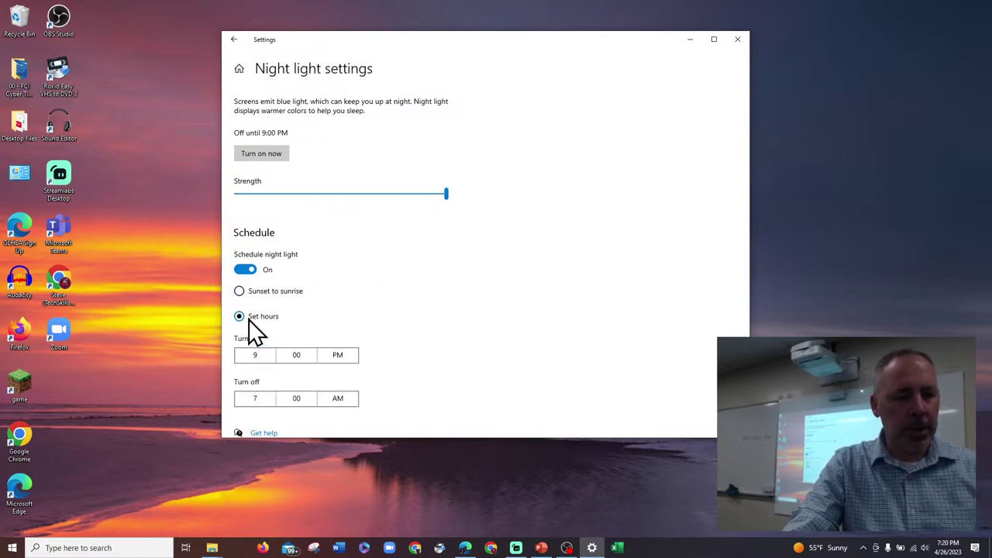
{"action": "scroll", "coordinate": [360, 306], "scroll_direction": "down", "scroll_amount": 1}
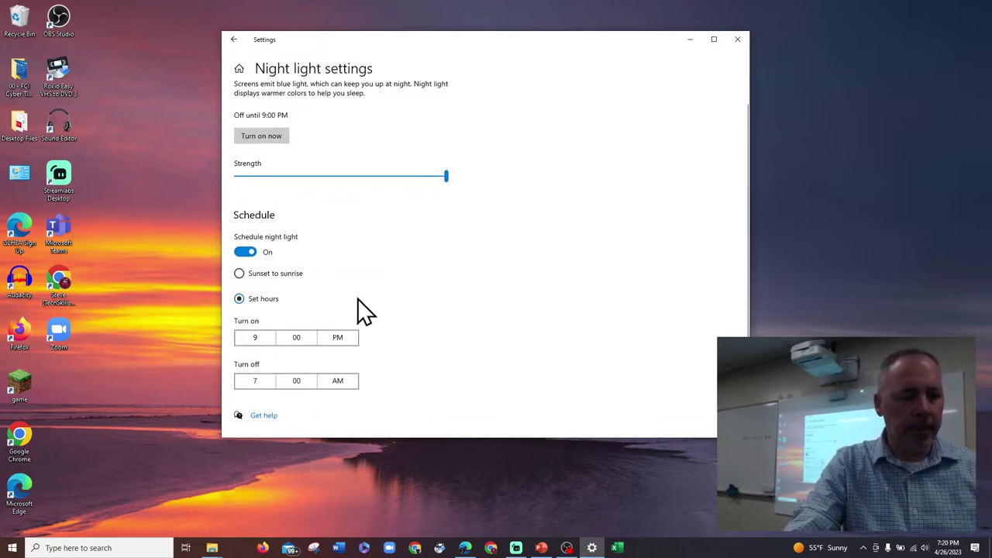
{"action": "left_click", "coordinate": [254, 342]}
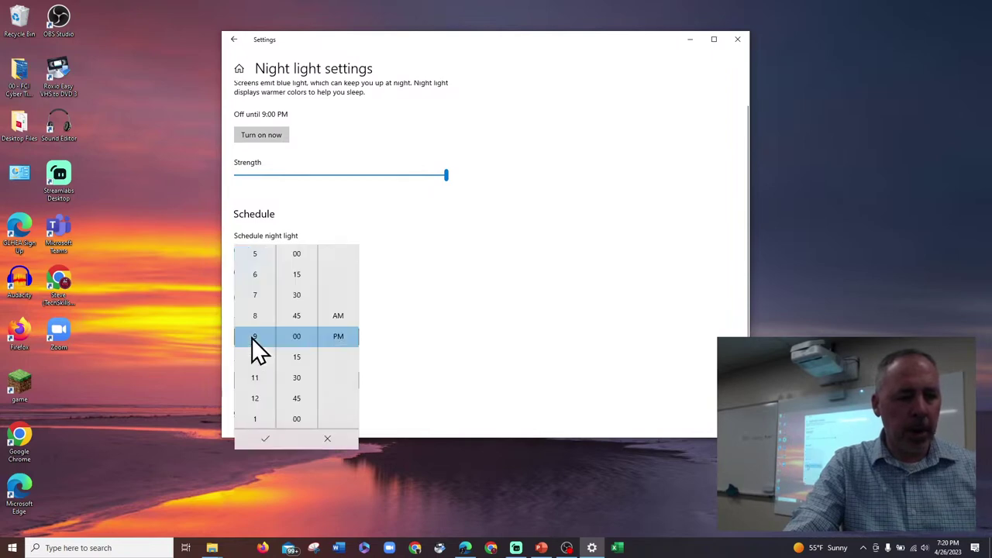
{"action": "left_click", "coordinate": [253, 295]}
{"action": "left_click", "coordinate": [286, 294]}
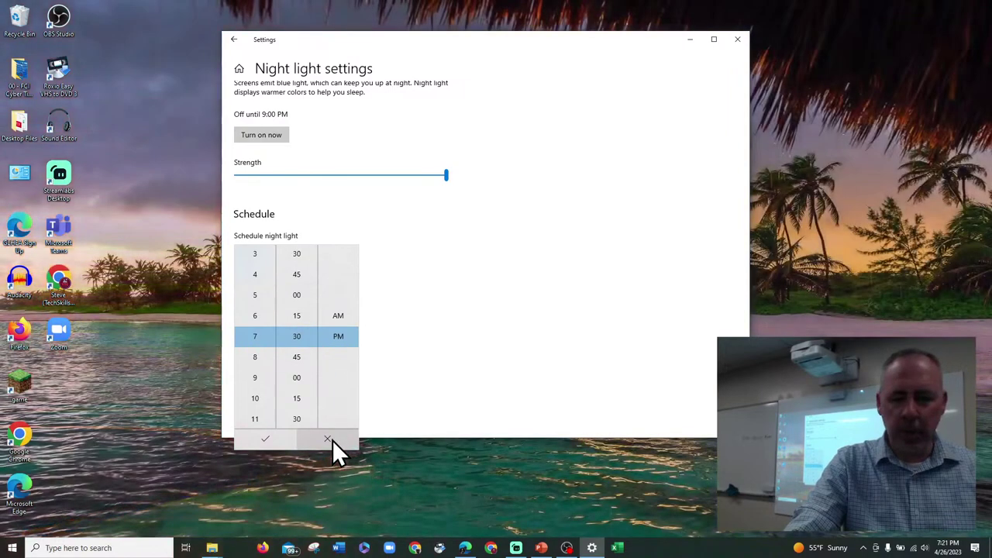
{"action": "left_click", "coordinate": [262, 440]}
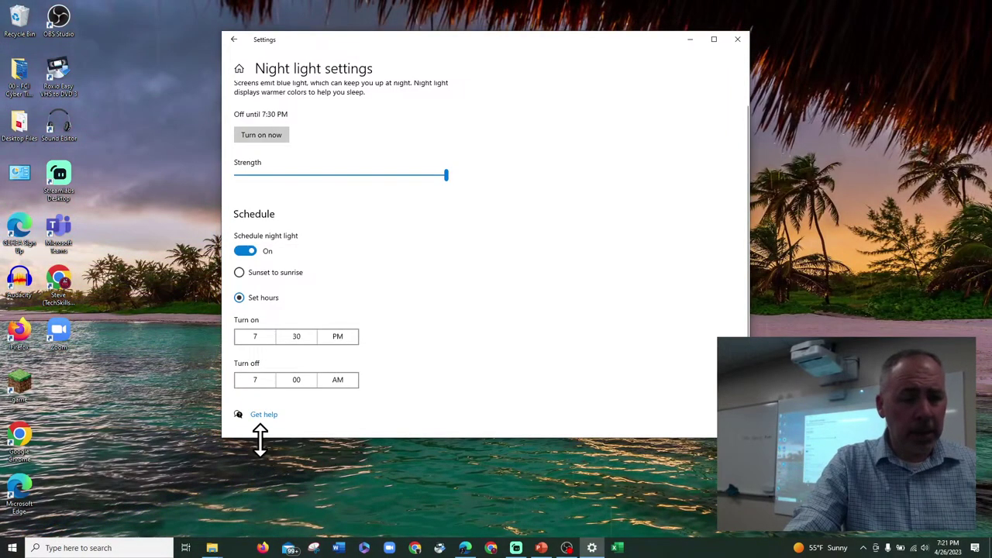
{"action": "left_click", "coordinate": [258, 380]}
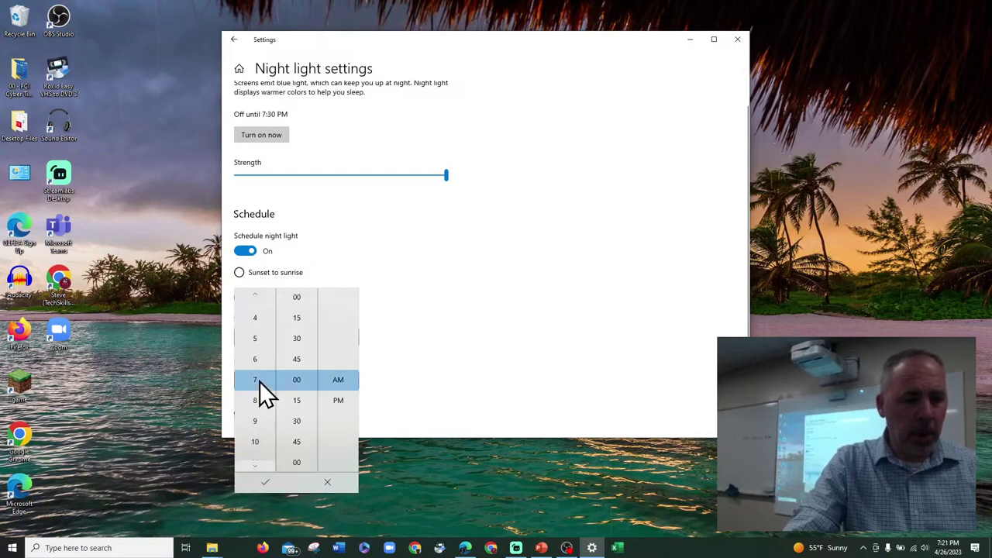
{"action": "left_click", "coordinate": [341, 401]}
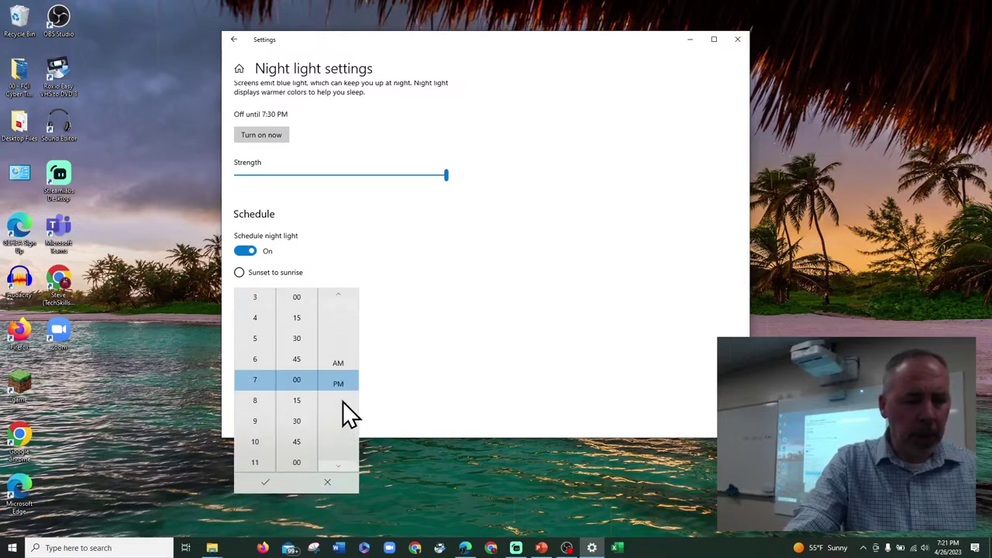
{"action": "left_click", "coordinate": [345, 360]}
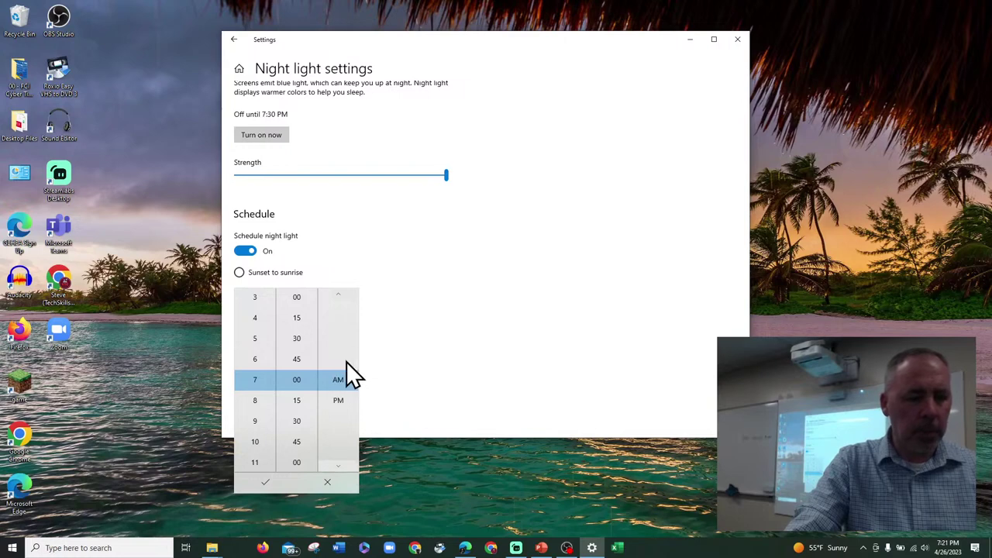
{"action": "left_click", "coordinate": [267, 483]}
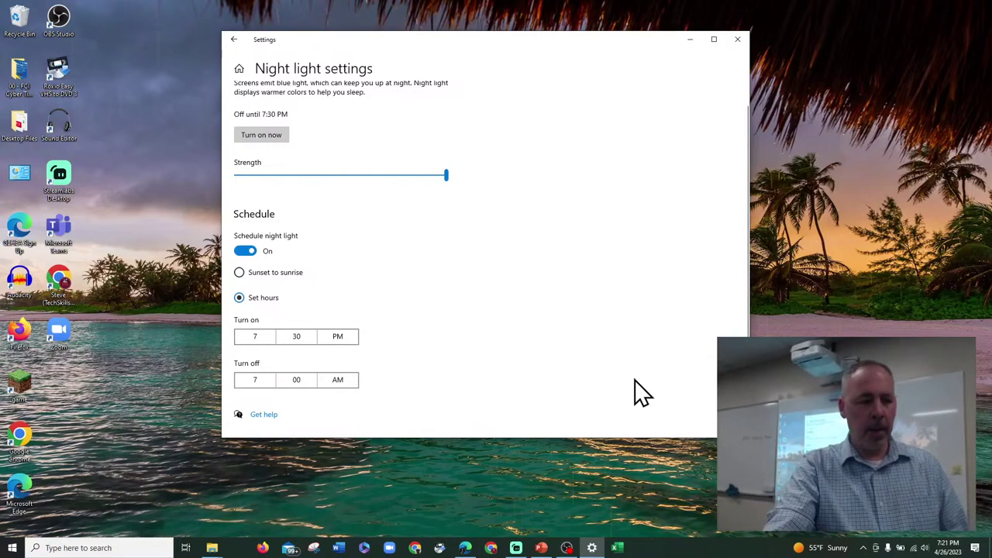
- Set the night light strength to its maximum and close Settings
{"action": "scroll", "coordinate": [372, 275], "scroll_direction": "up", "scroll_amount": 1}
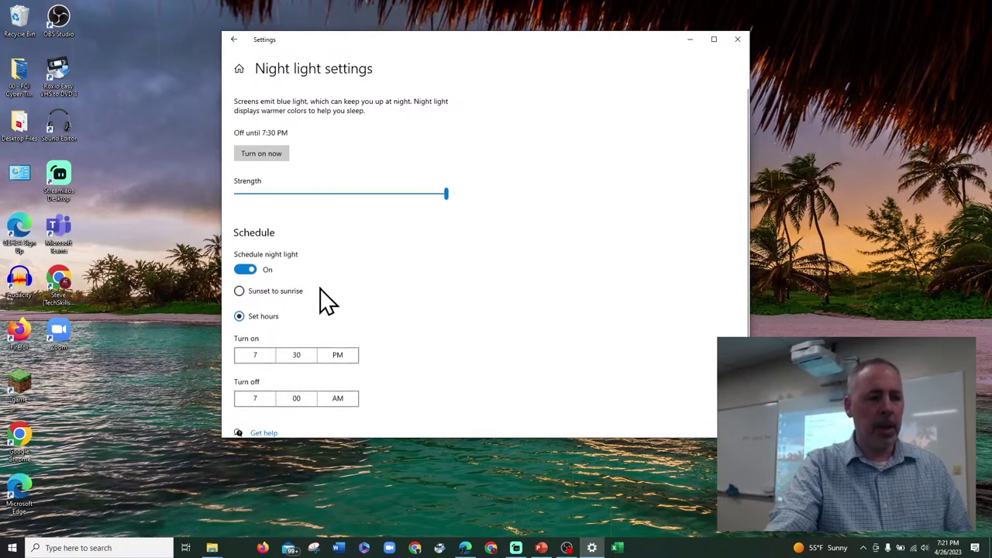
{"action": "left_click_drag", "start_coordinate": [444, 195], "coordinate": [468, 209]}
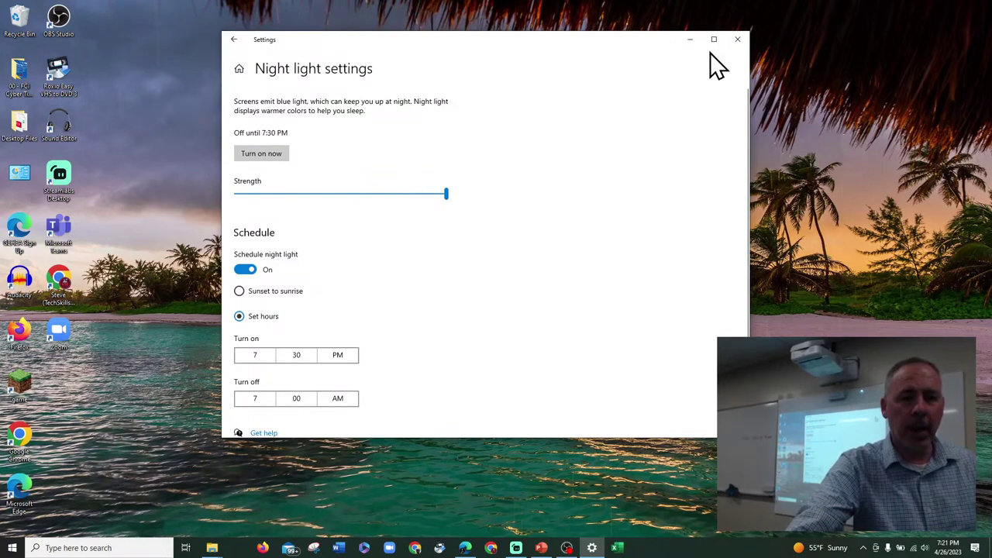
{"action": "left_click", "coordinate": [737, 40]}
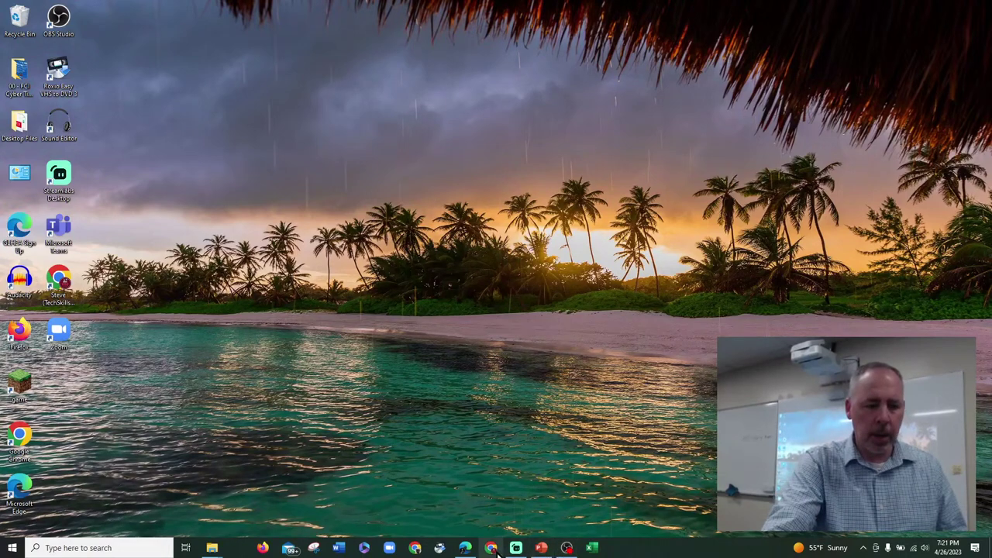
- Switch to the PowerPoint presentation and start the slide show from the current "Managing Your Files & Storage" slide
{"action": "left_click", "coordinate": [541, 548]}
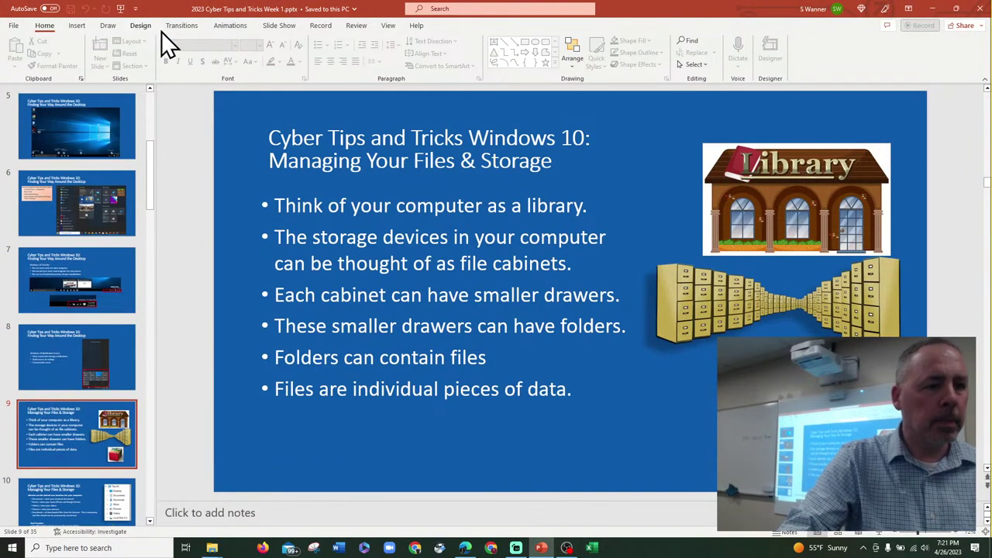
{"action": "left_click", "coordinate": [284, 26]}
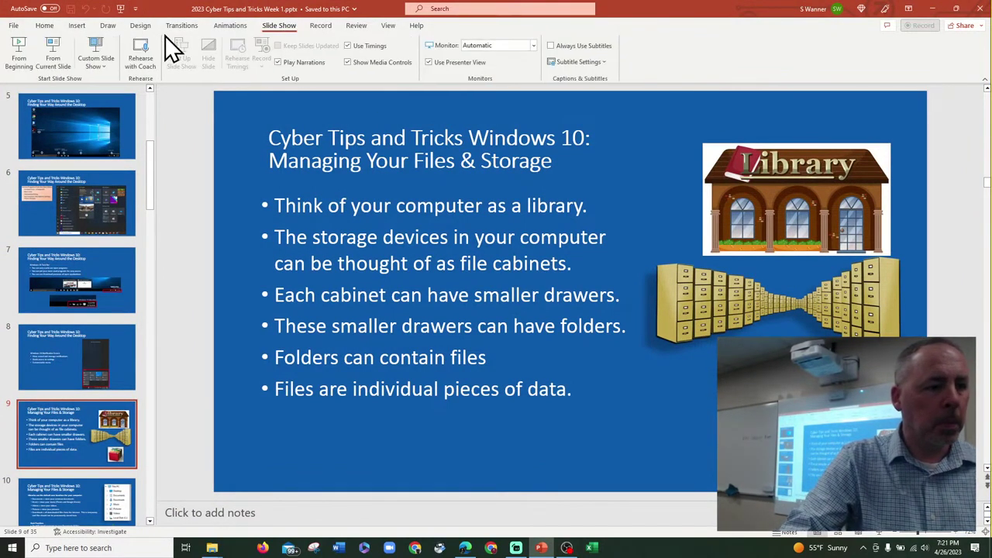
{"action": "left_click", "coordinate": [58, 53]}
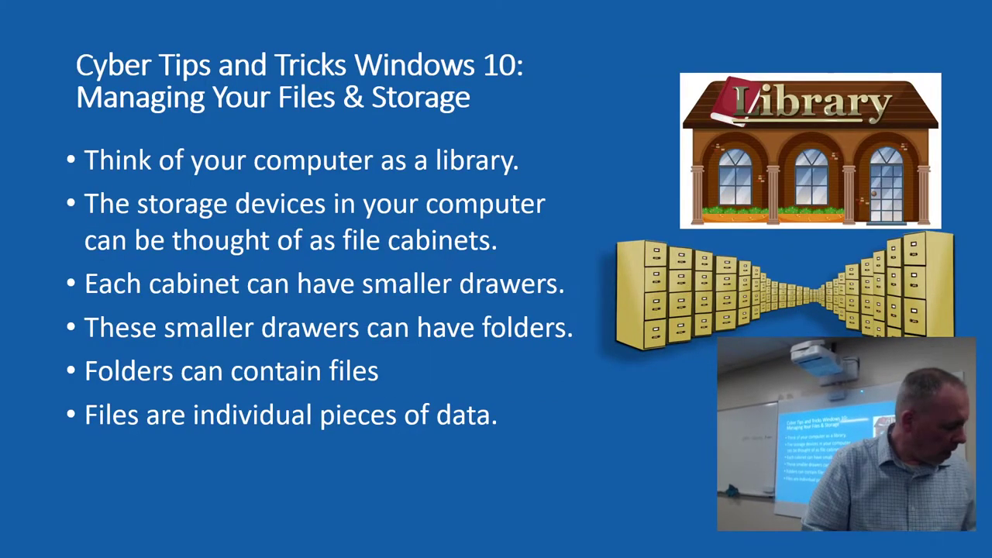